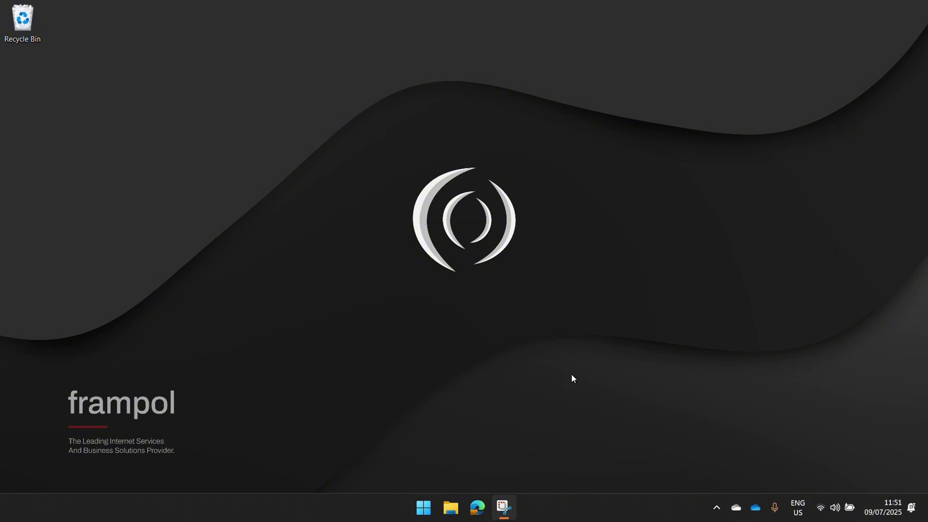
Step: Open a new browser tab to begin reaching the Frampol client portal at frampol.webmon.ai
left_click(479, 508)
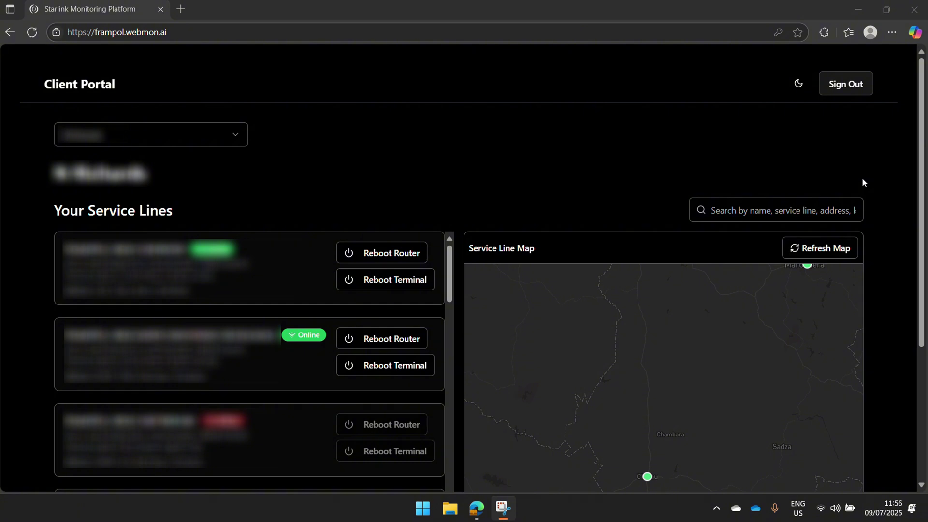
scroll(863, 178, "down", 2)
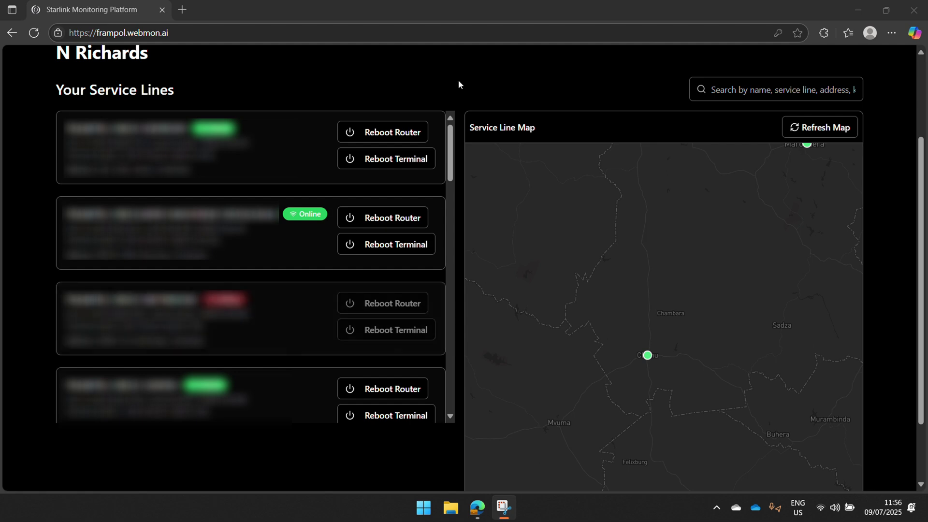
scroll(416, 145, "up", 1)
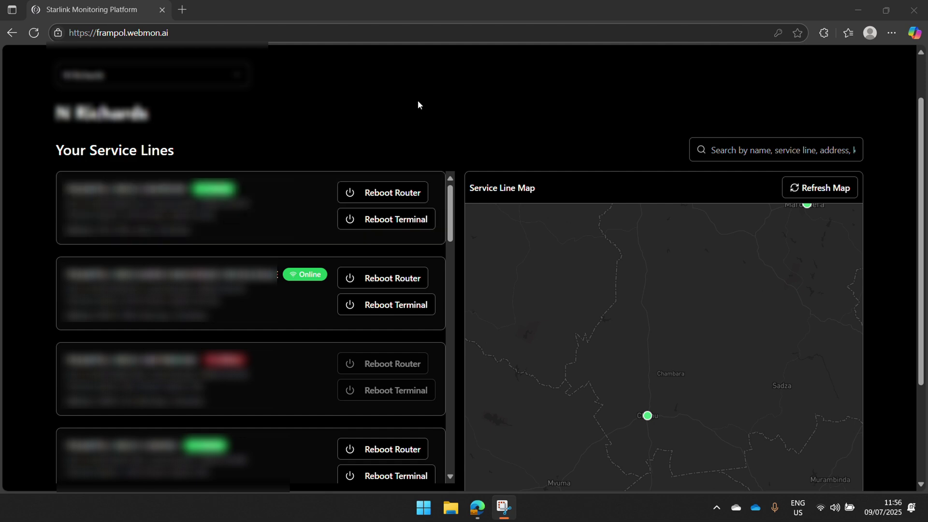
scroll(666, 103, "down", 2)
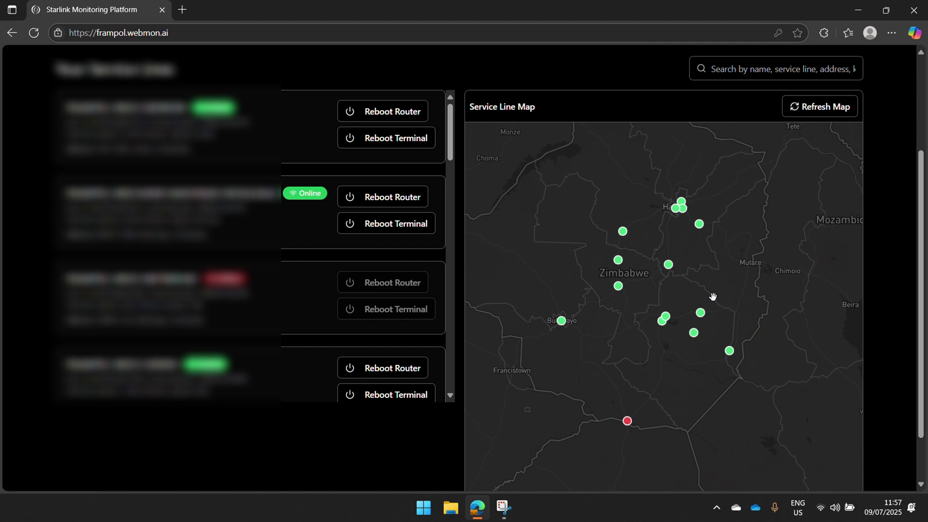
Step: Zoom the Service Line Map out to the globe and rotate it round to Africa
scroll(713, 297, "down", 5)
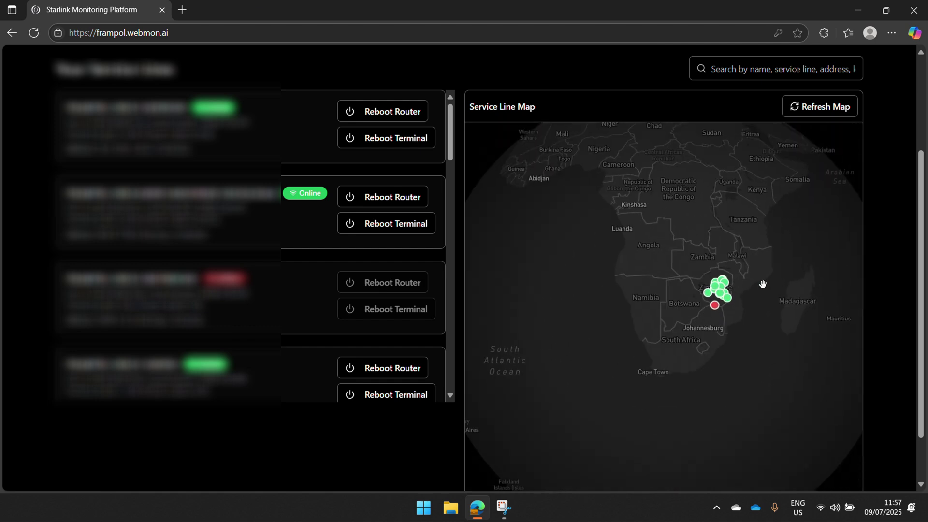
scroll(733, 304, "down", 5)
left_click_drag(723, 305, 683, 379)
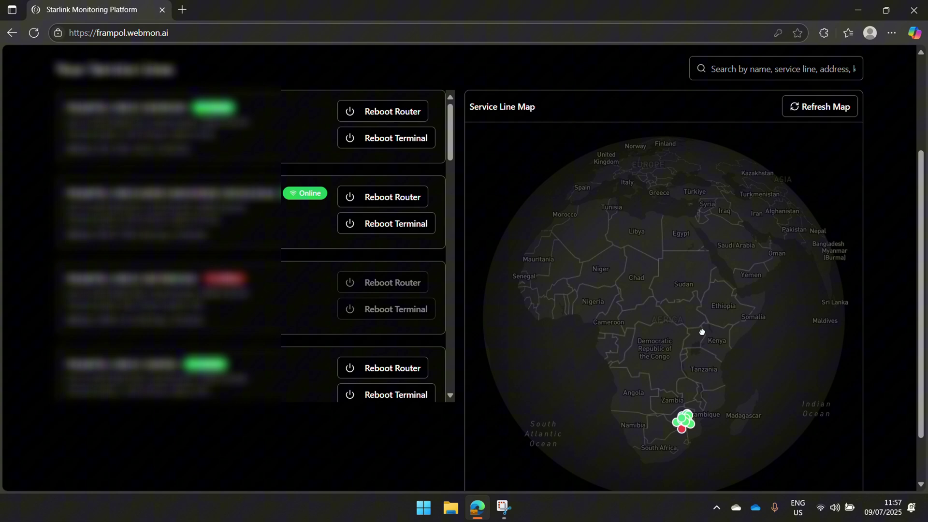
left_click_drag(703, 332, 805, 266)
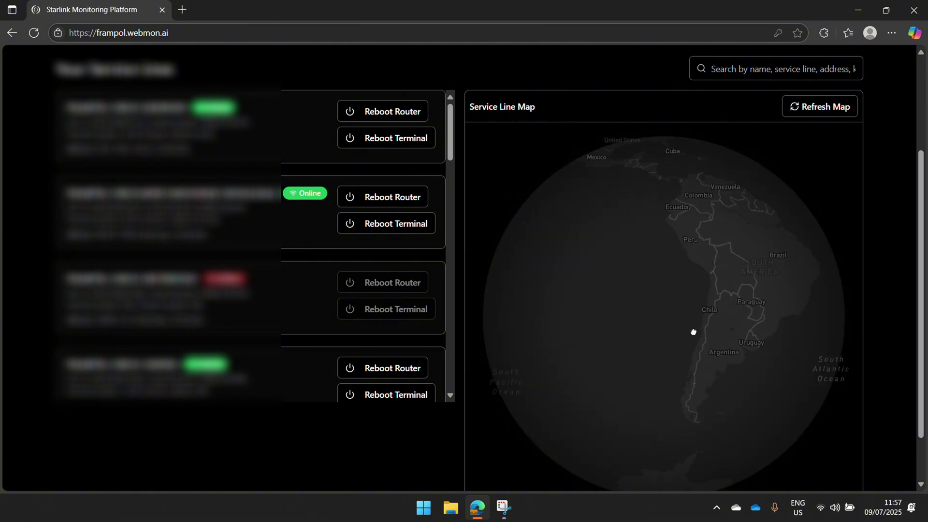
left_click_drag(675, 333, 719, 292)
left_click_drag(645, 368, 793, 313)
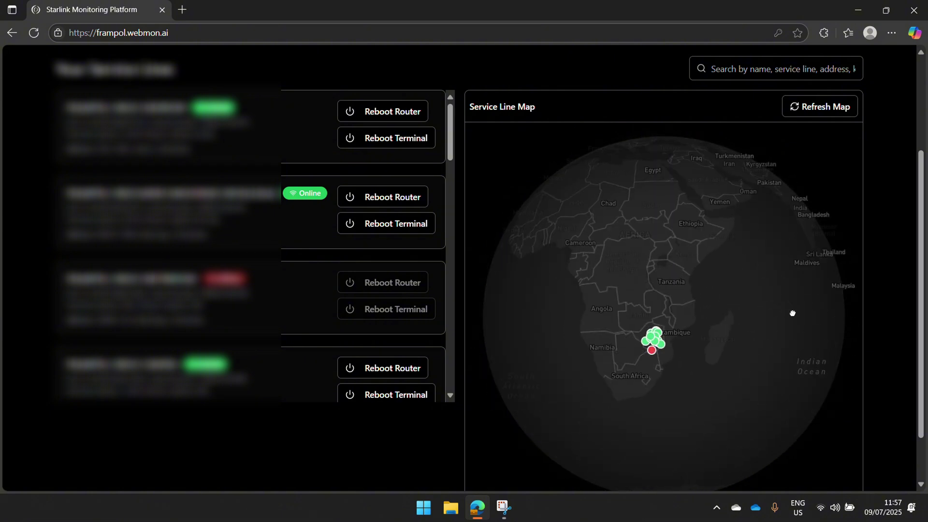
Step: Zoom into Zimbabwe and fly the map to the Gweru service line
scroll(720, 363, "up", 5)
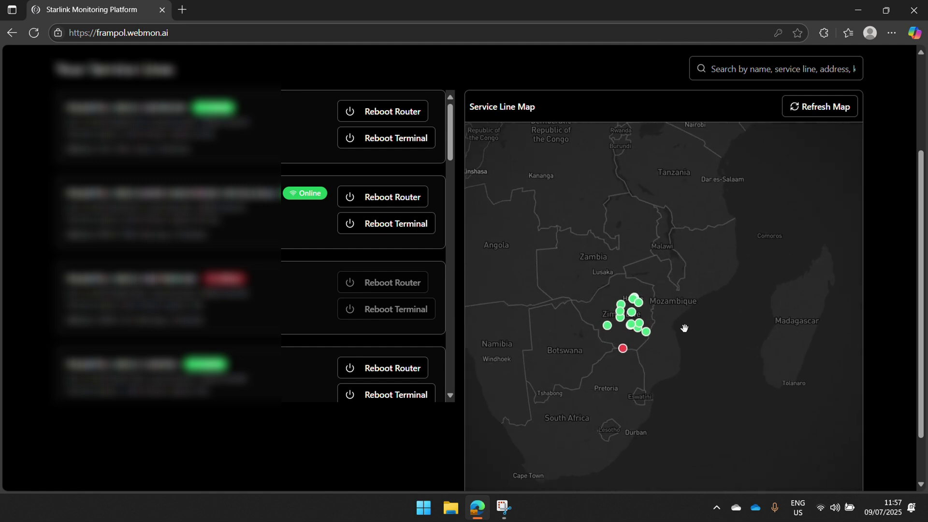
scroll(621, 328, "up", 5)
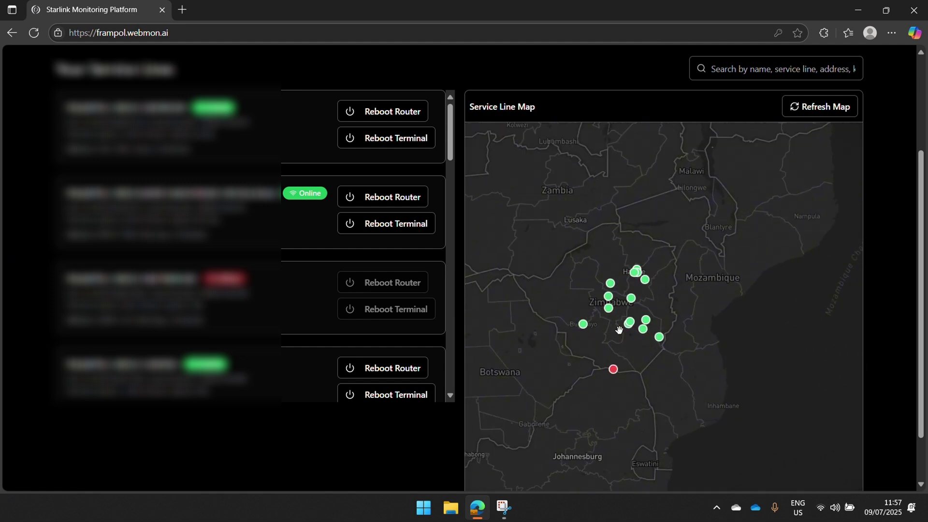
scroll(610, 261, "up", 2)
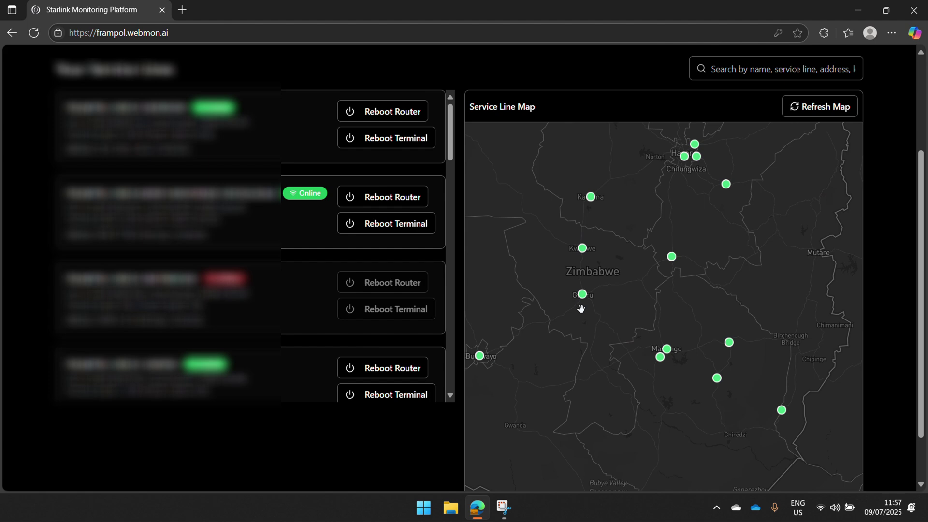
left_click_drag(580, 306, 622, 303)
left_click(637, 297)
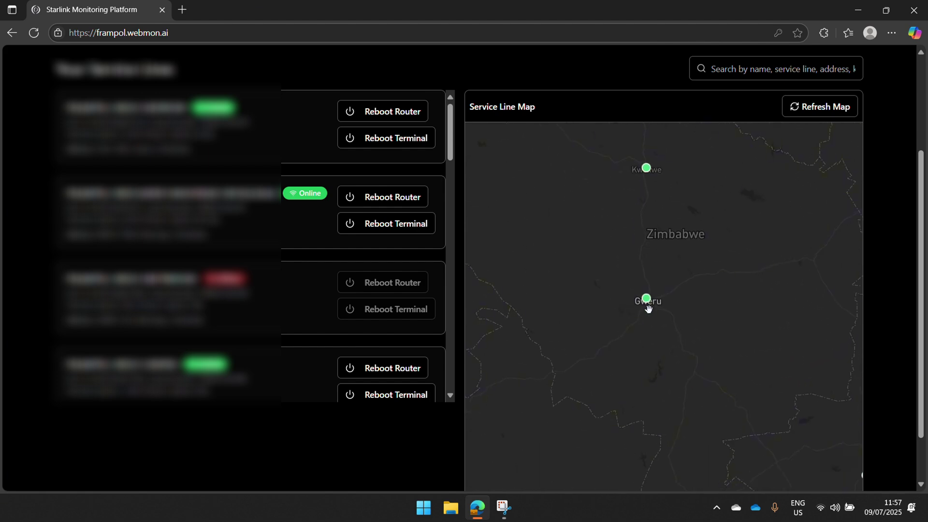
Step: Zoom and pan the Bulawayo street map to inspect the area around it
scroll(620, 336, "up", 3)
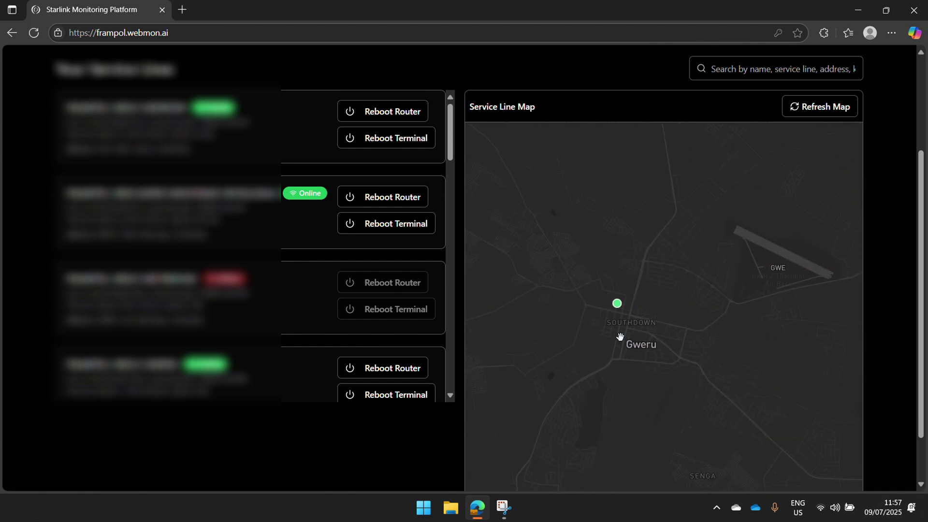
scroll(632, 331, "down", 5)
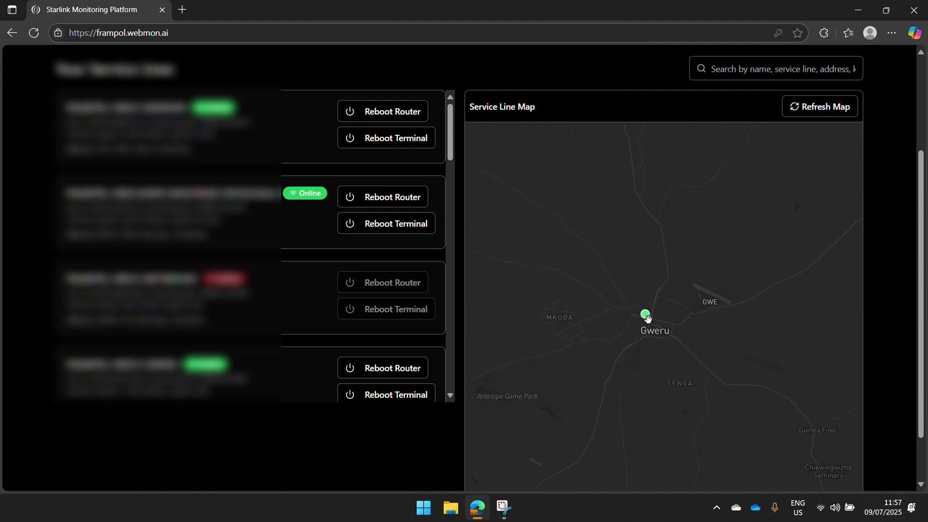
scroll(650, 329, "down", 3)
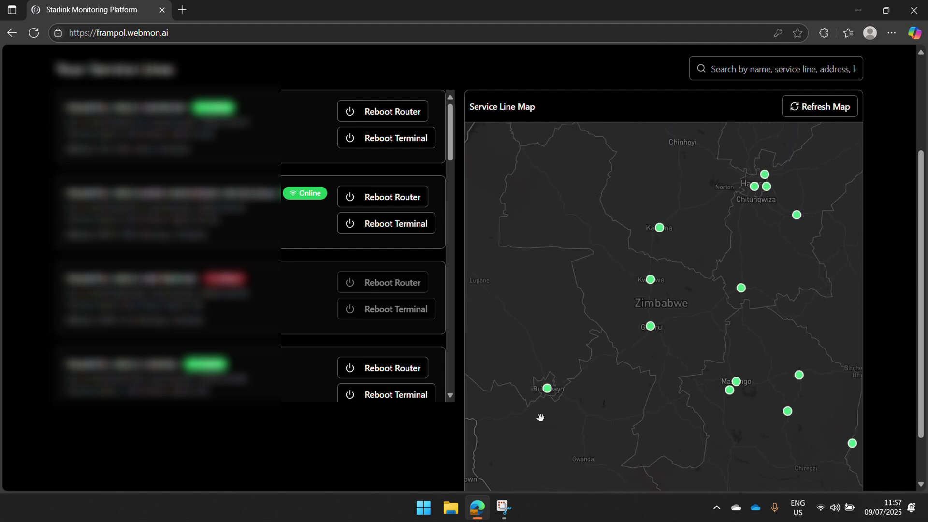
scroll(543, 379, "up", 4)
scroll(545, 380, "up", 5)
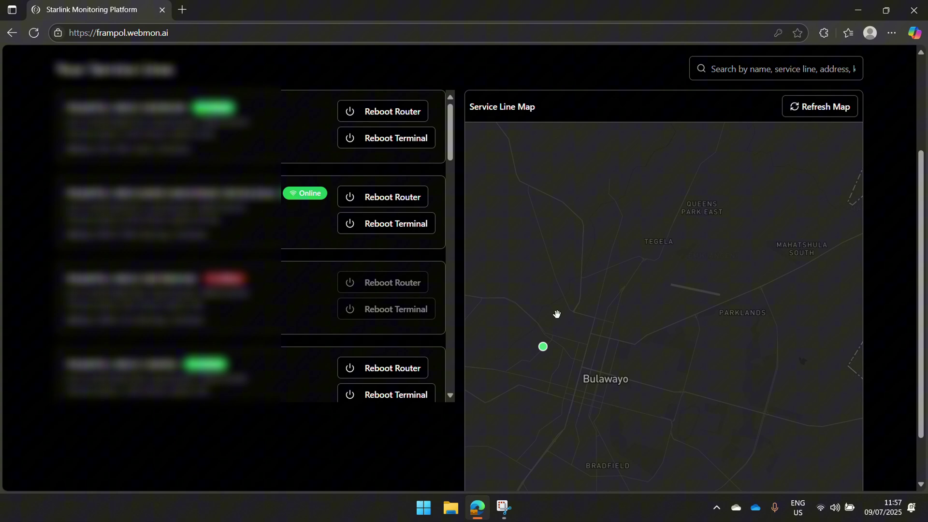
left_click_drag(524, 348, 605, 353)
scroll(705, 337, "up", 3)
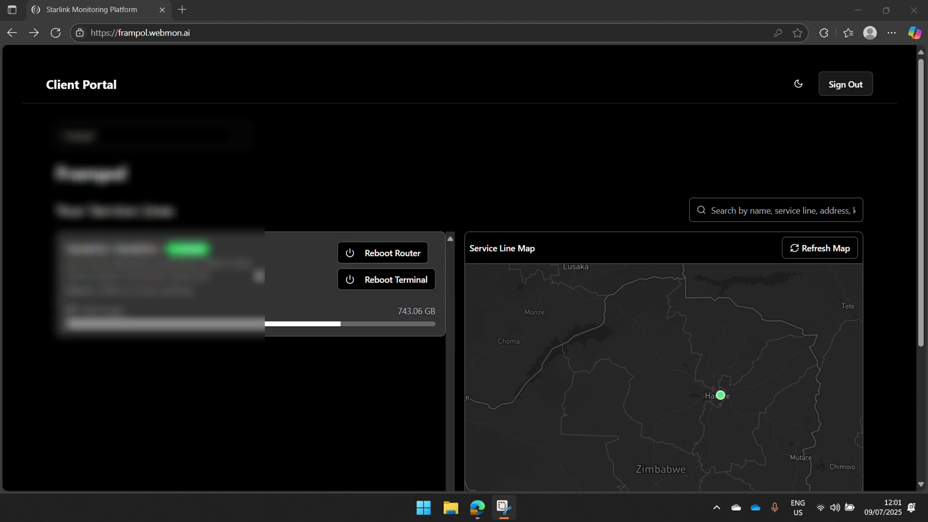
Step: Open the service line's telemetry page for Jul 1–Aug 1, 2025 and list its monthly date ranges
left_click(290, 290)
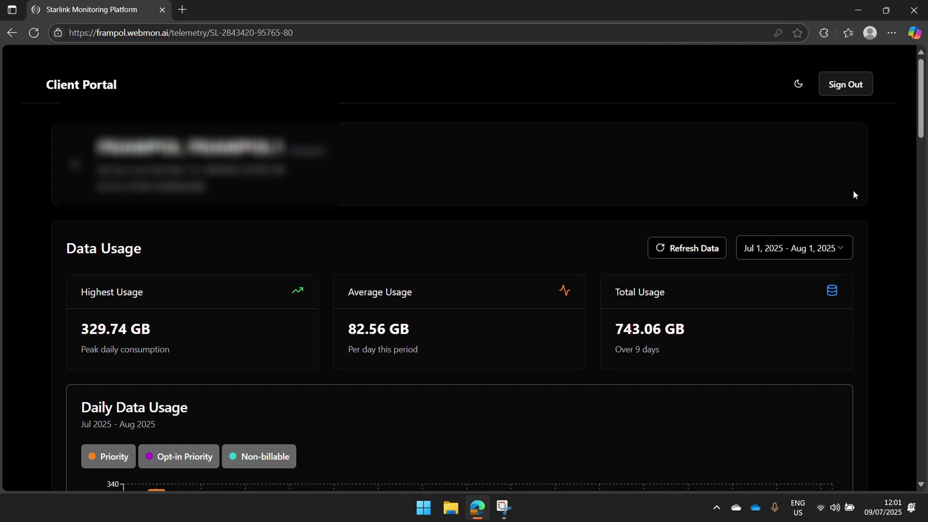
scroll(895, 173, "down", 3)
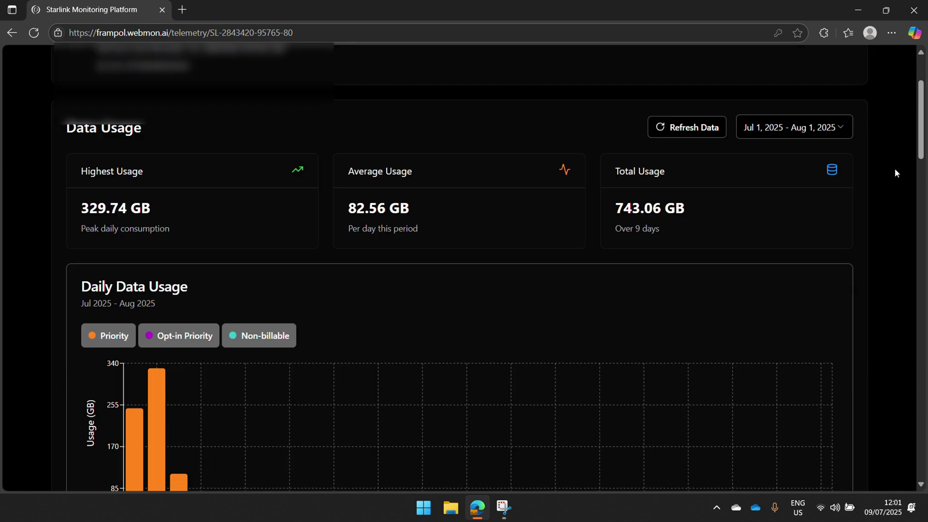
scroll(894, 169, "up", 3)
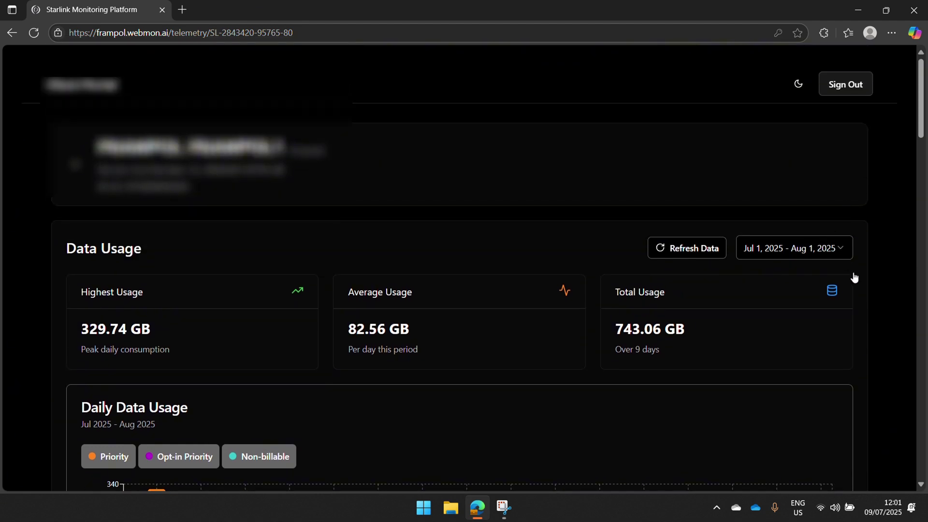
left_click(852, 250)
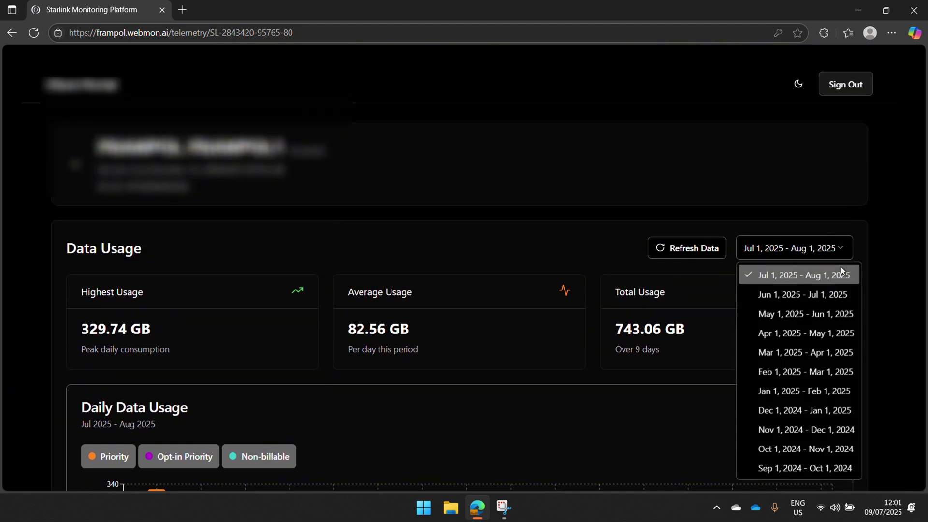
Step: Keep the Jul 1–Aug 1, 2025 range and read Daily Data Usage for Jul 2 and Jul 6 (0.21 GB)
left_click(859, 248)
scroll(199, 314, "down", 1)
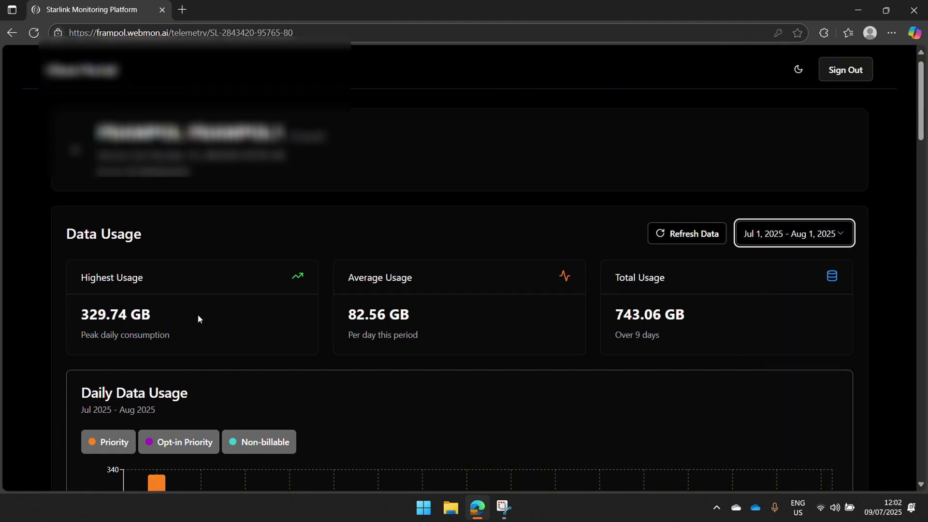
scroll(198, 315, "down", 1)
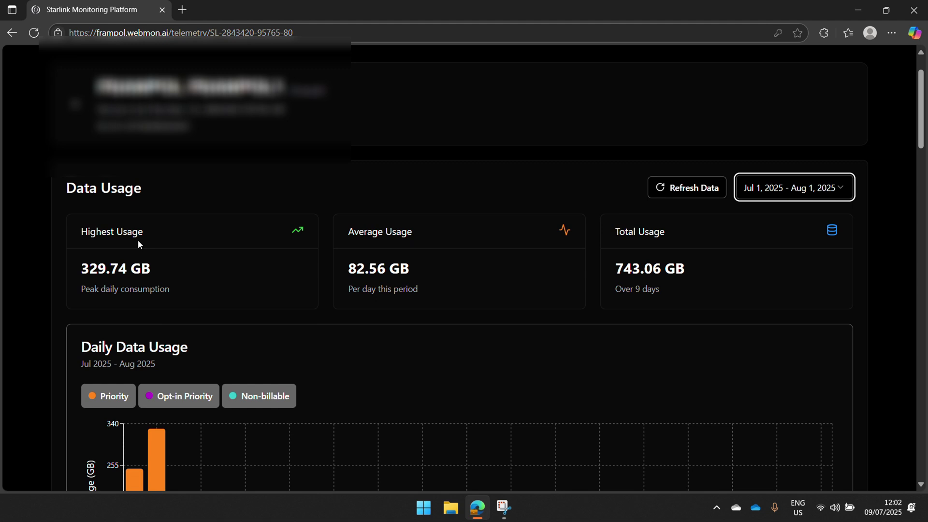
scroll(138, 242, "down", 1)
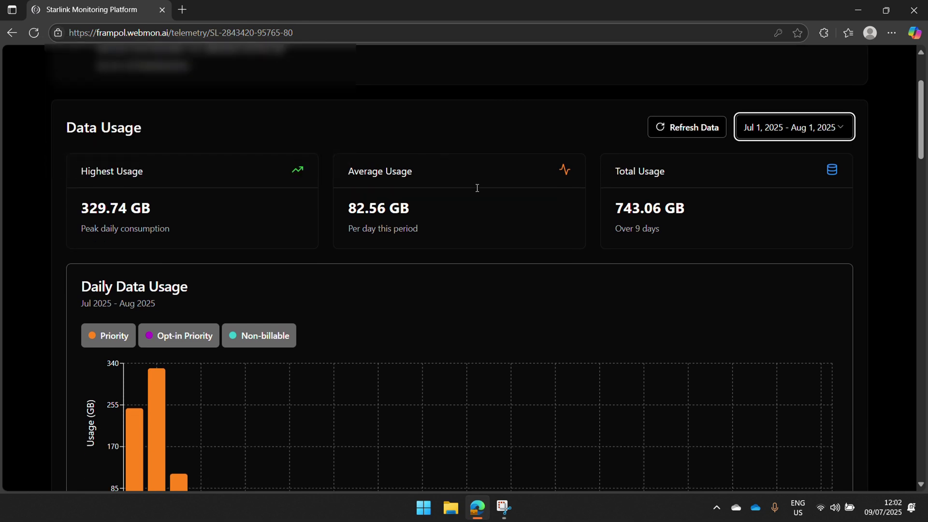
scroll(889, 189, "down", 5)
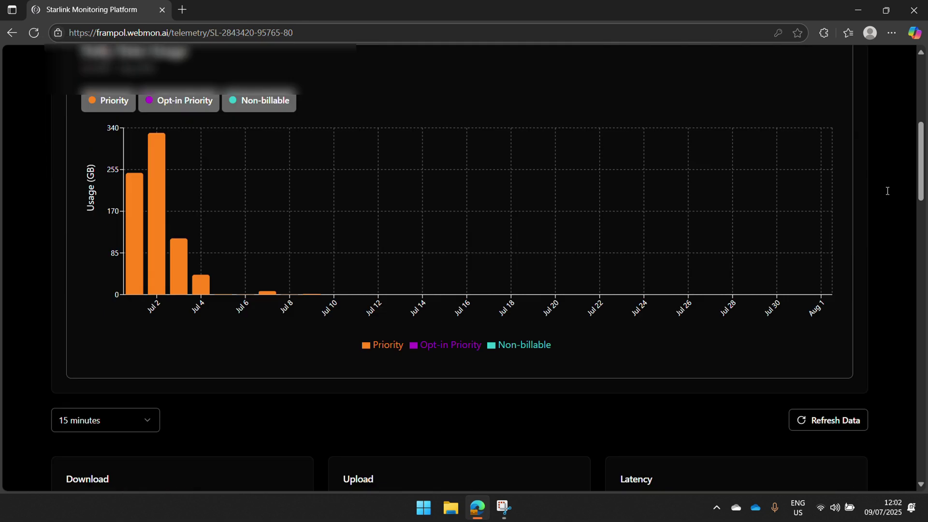
scroll(892, 188, "up", 2)
scroll(129, 179, "down", 1)
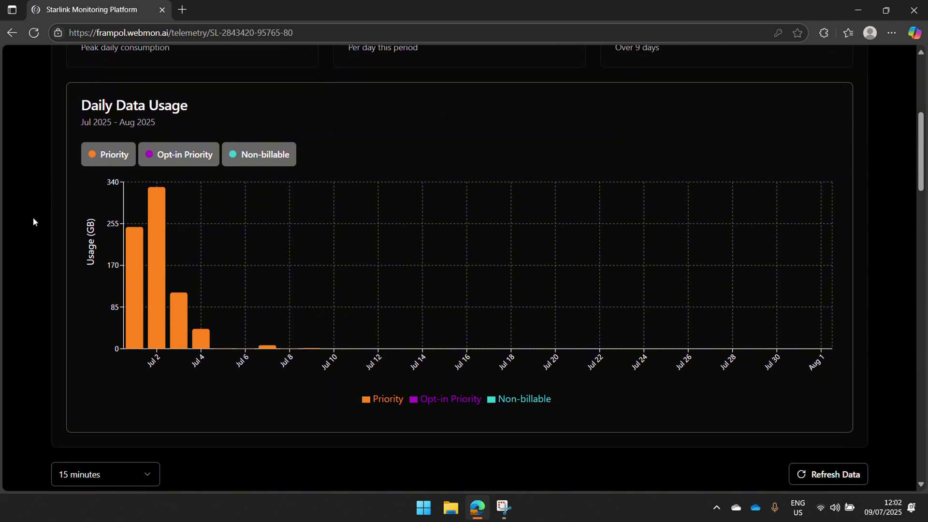
mouse_move(157, 338)
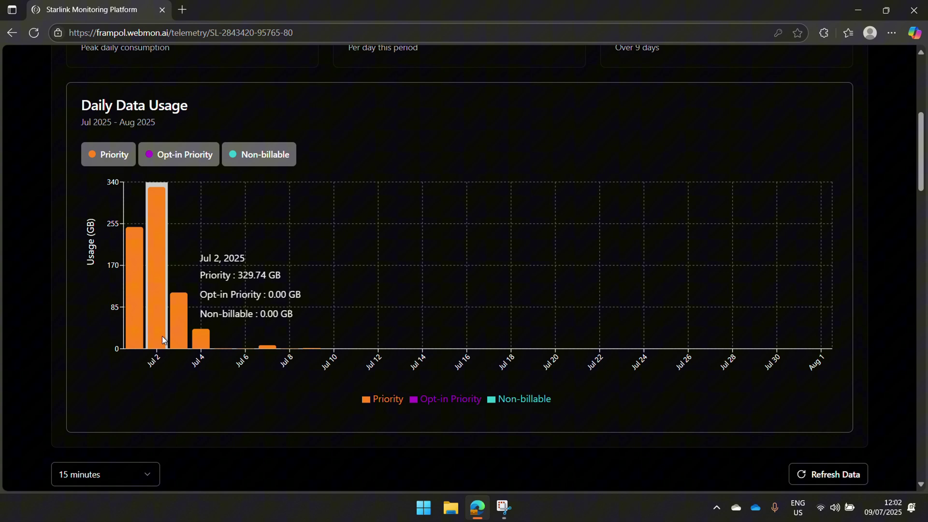
mouse_move(237, 338)
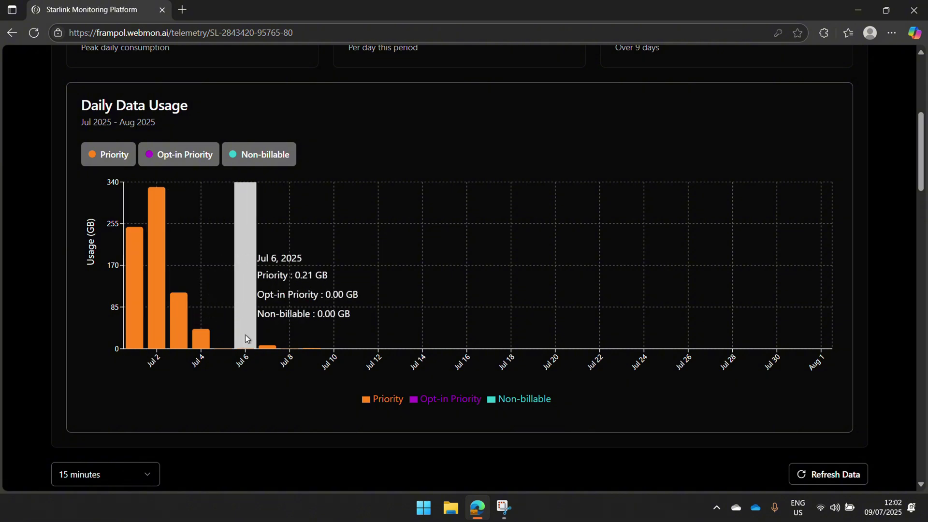
Step: Scroll through the Download, Upload, Latency, Ping Drop, Signal Quality and Obstruction charts to User Terminal Telemetry
scroll(87, 164, "down", 8)
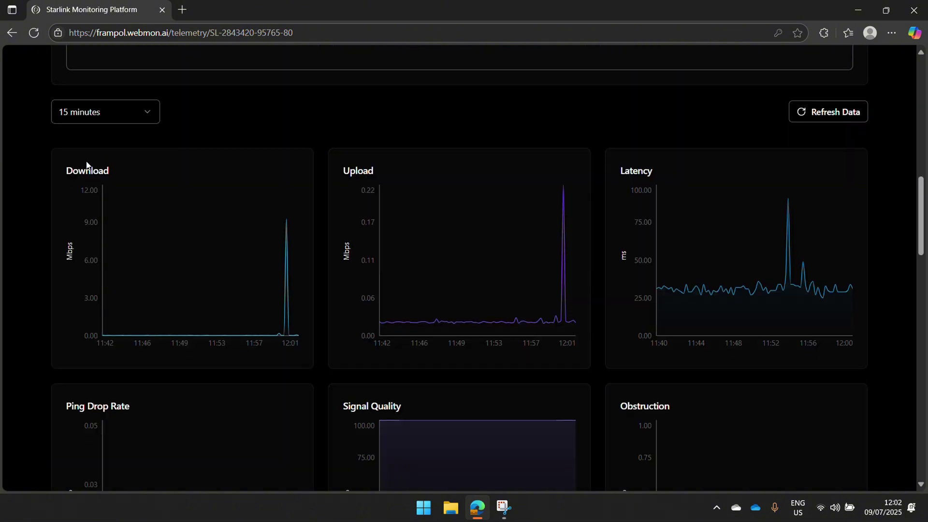
scroll(39, 213, "down", 1)
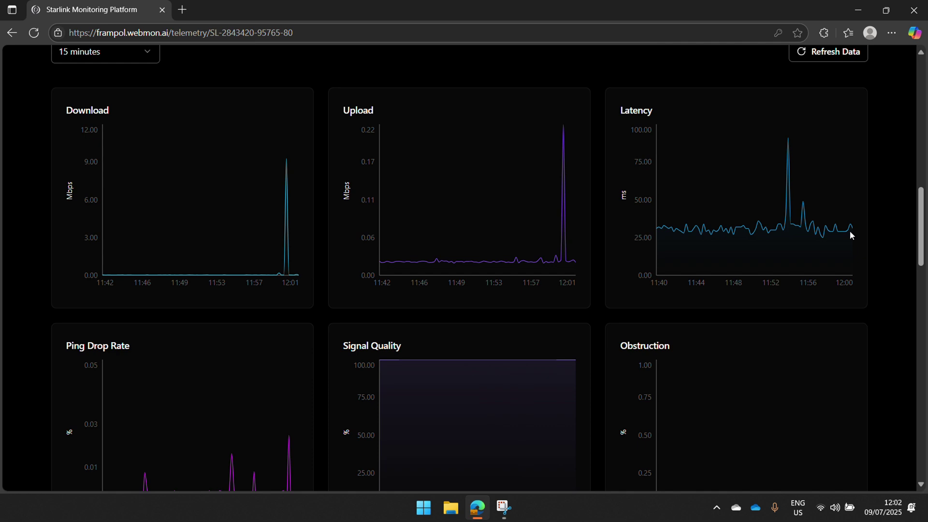
scroll(833, 228, "down", 2)
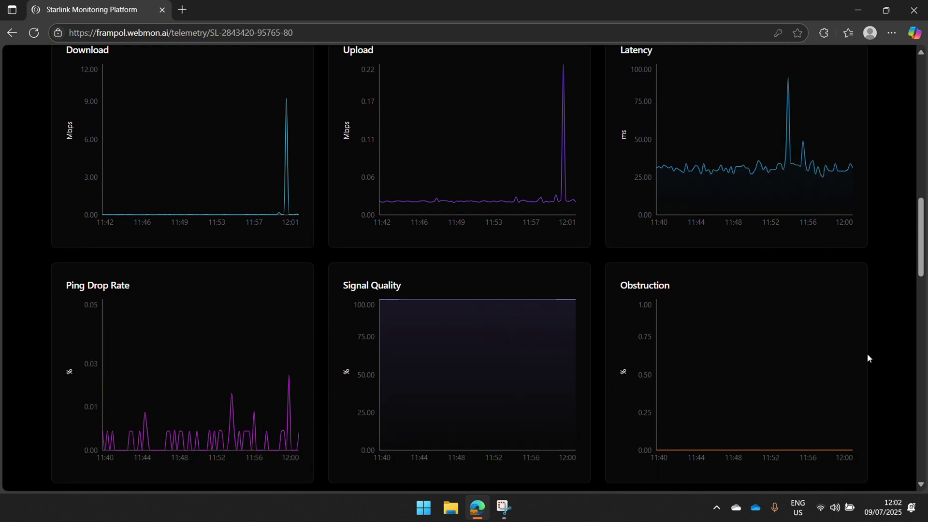
scroll(870, 350, "down", 2)
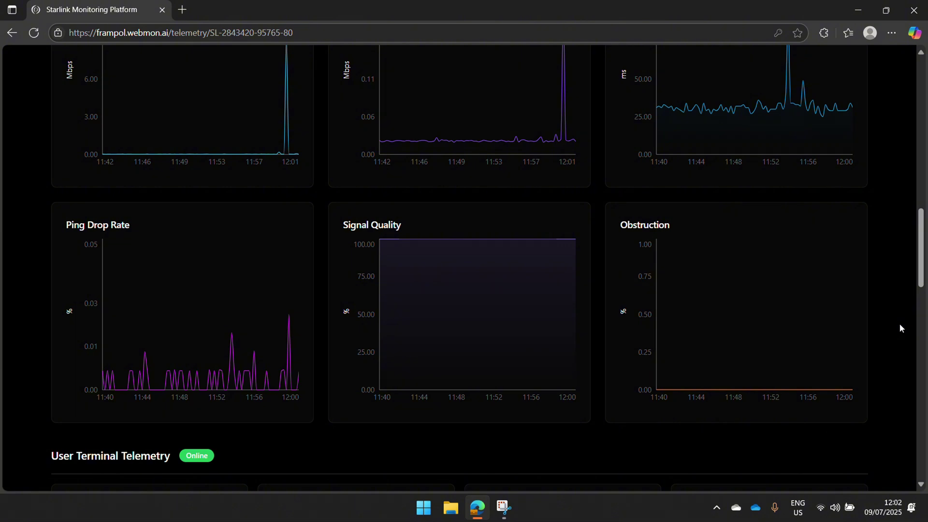
scroll(900, 328, "up", 1)
scroll(900, 328, "up", 4)
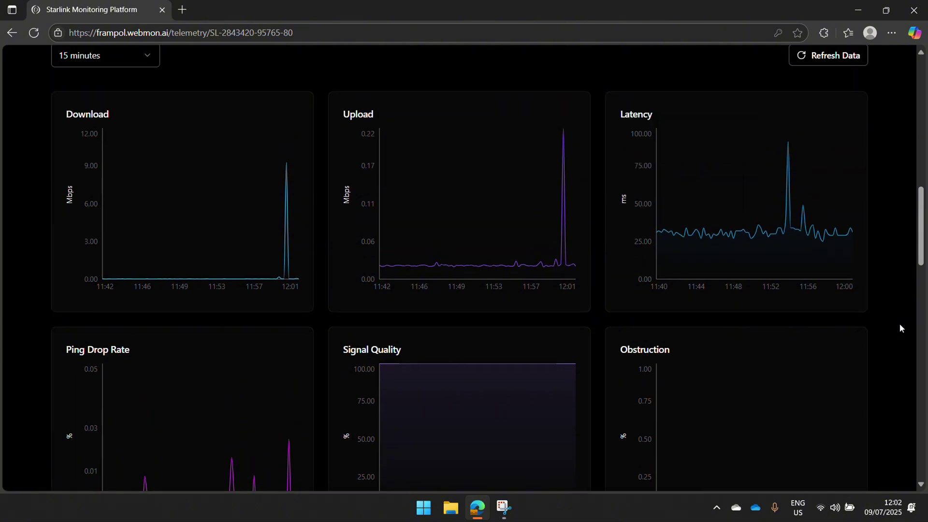
scroll(900, 328, "down", 5)
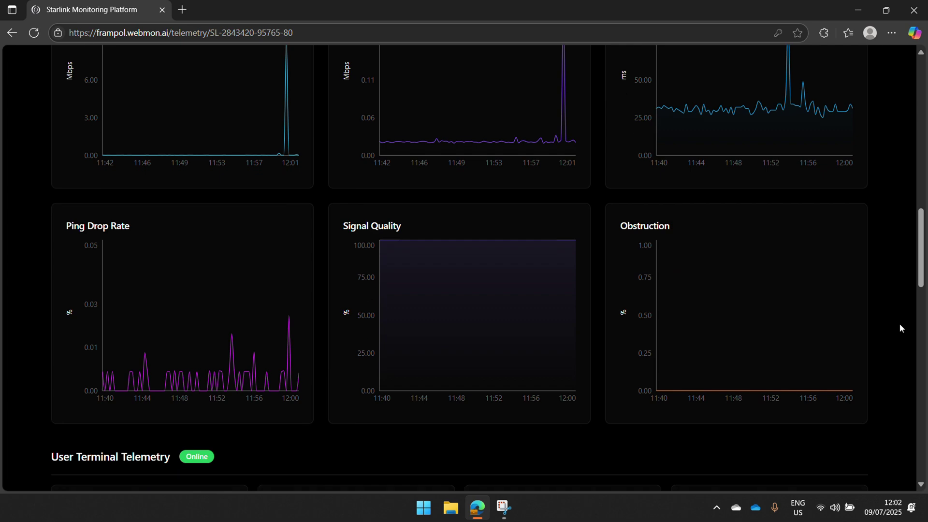
scroll(900, 328, "up", 1)
scroll(902, 323, "down", 5)
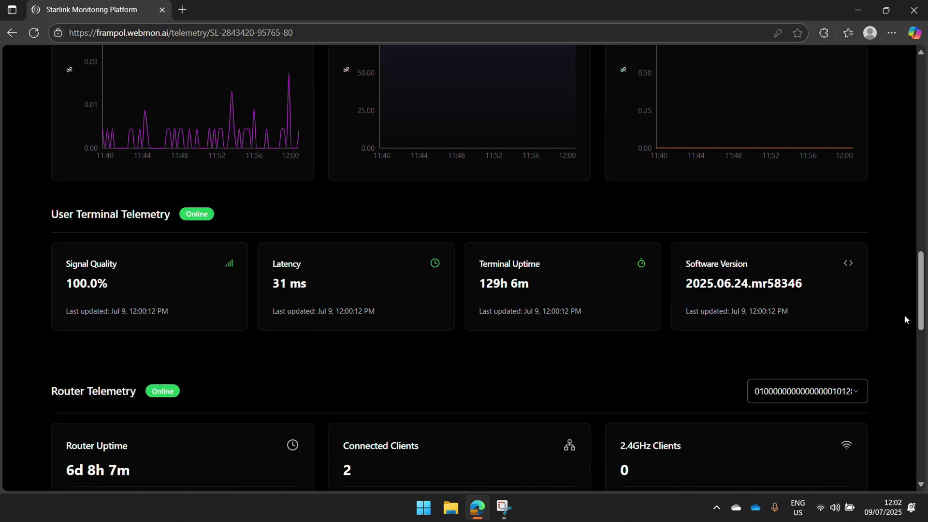
Step: Review Router Telemetry: online, 6d 8h 12m uptime, both clients on Ethernet, repeater and bypass off
scroll(905, 319, "down", 2)
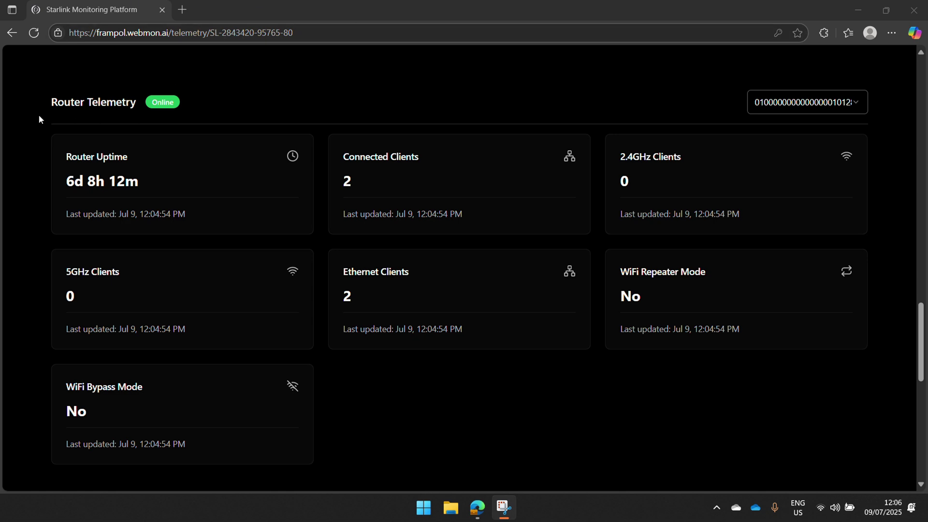
scroll(327, 78, "down", 1)
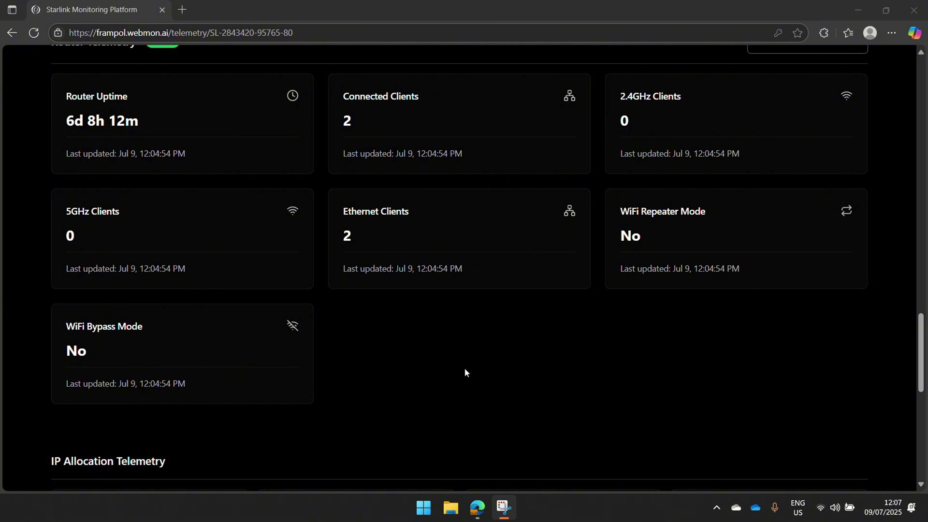
scroll(465, 372, "up", 1)
scroll(465, 372, "down", 1)
scroll(607, 422, "up", 1)
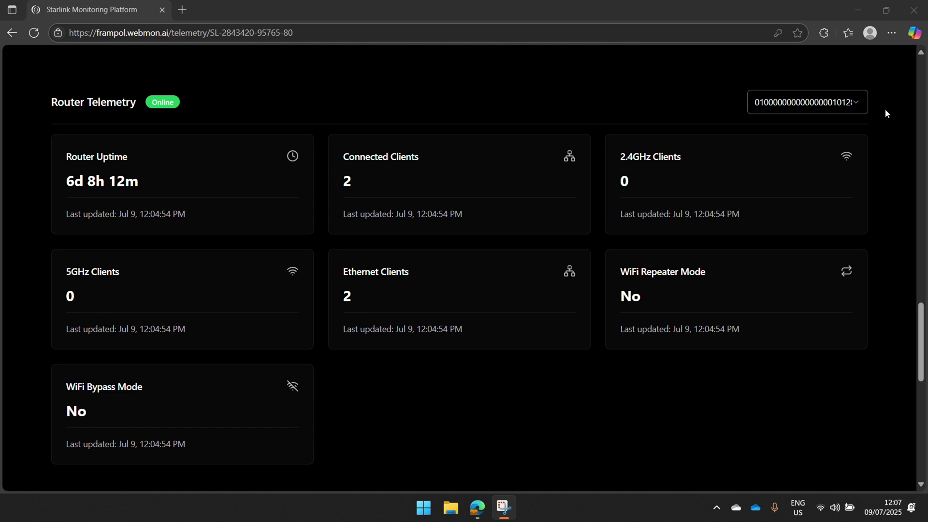
left_click(864, 102)
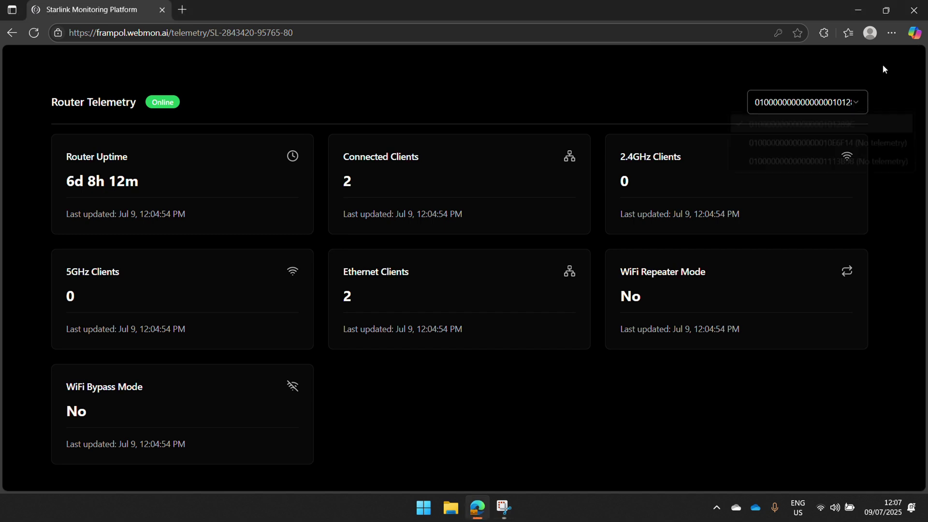
left_click(829, 150)
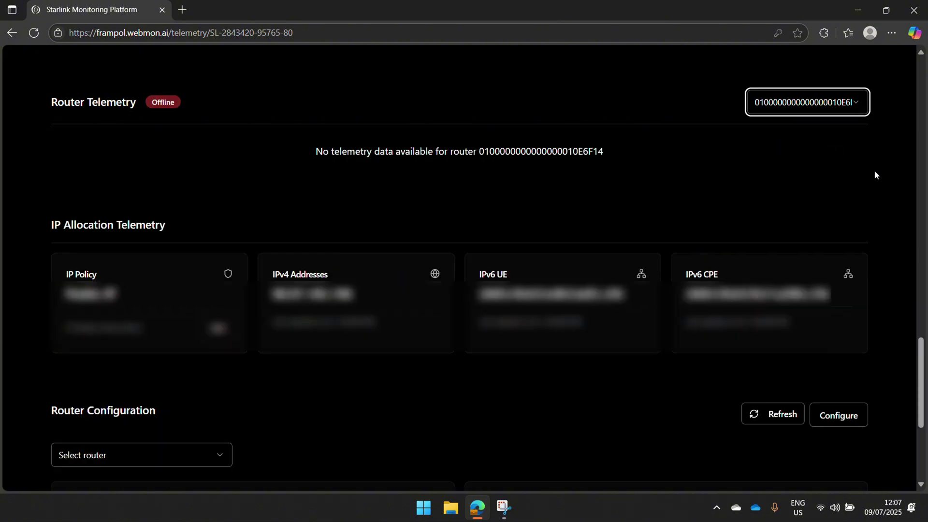
left_click(854, 107)
key("Escape")
left_click(861, 100)
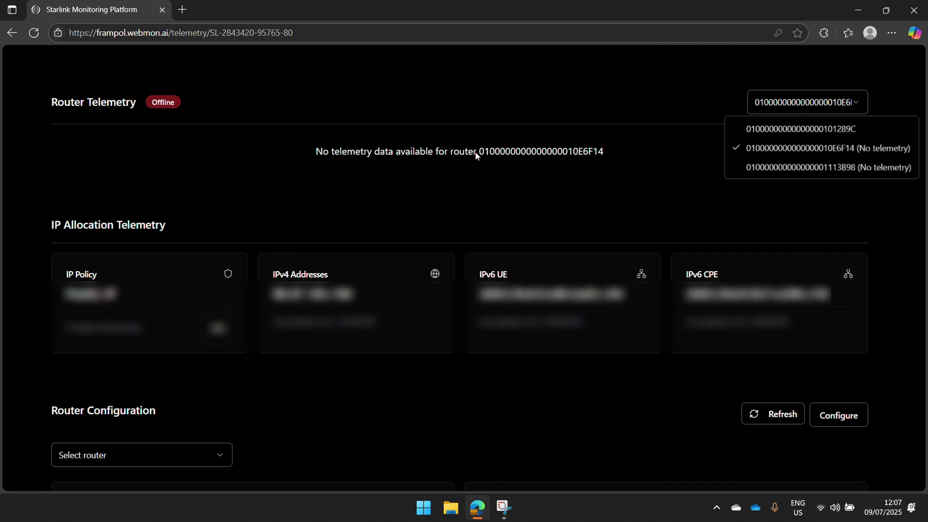
left_click(777, 128)
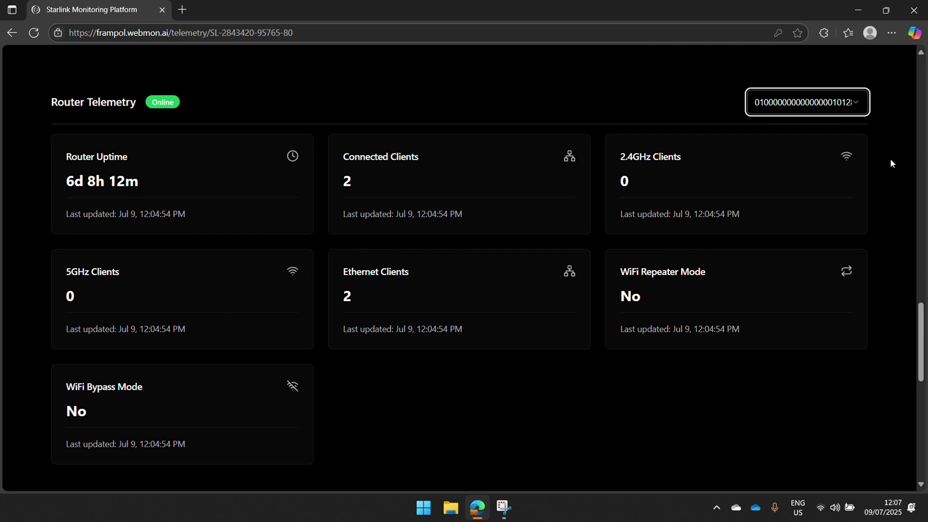
scroll(890, 158, "down", 7)
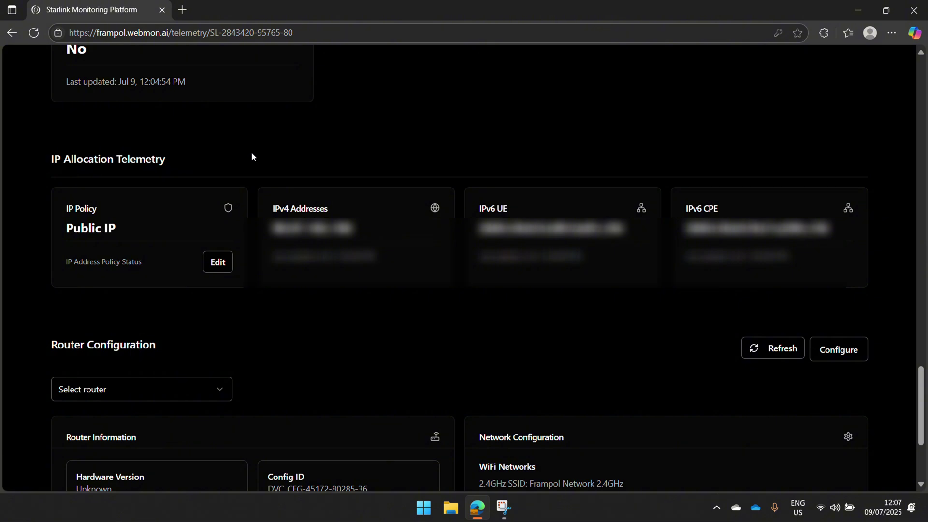
left_click(230, 263)
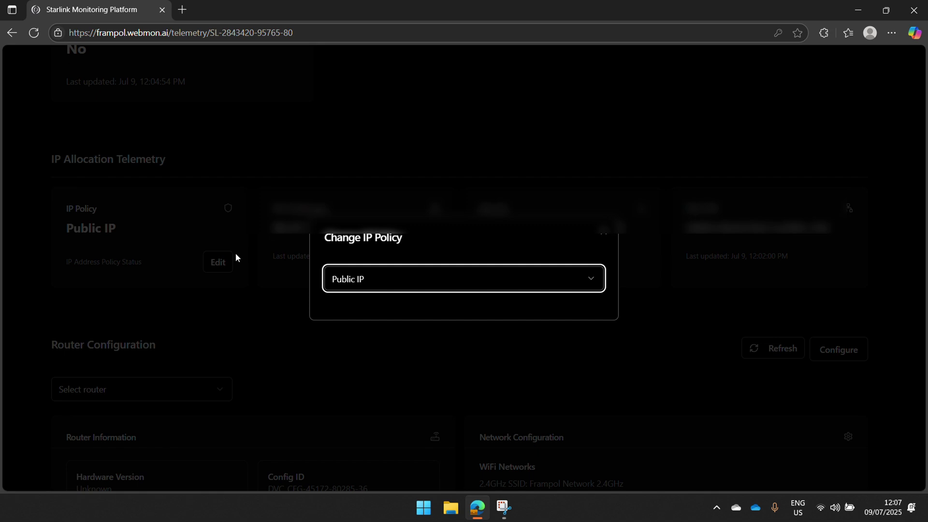
left_click(479, 285)
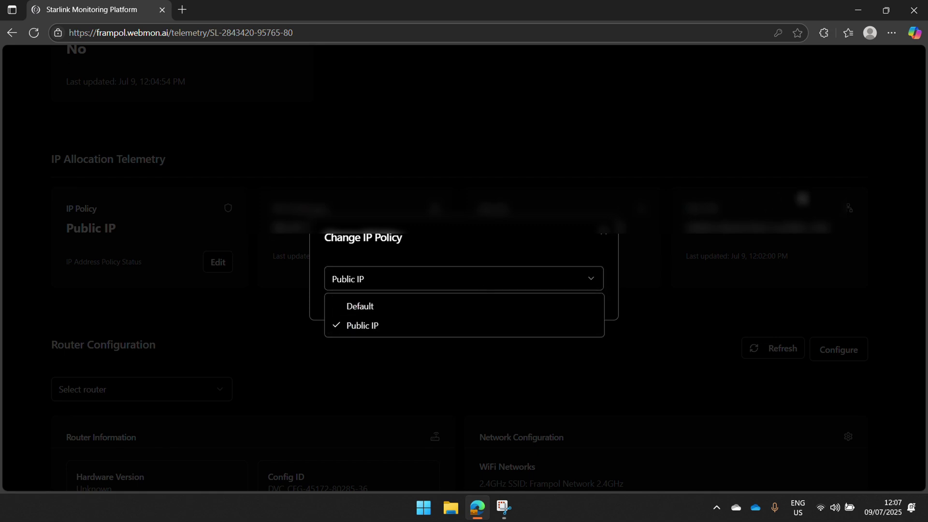
left_click(918, 178)
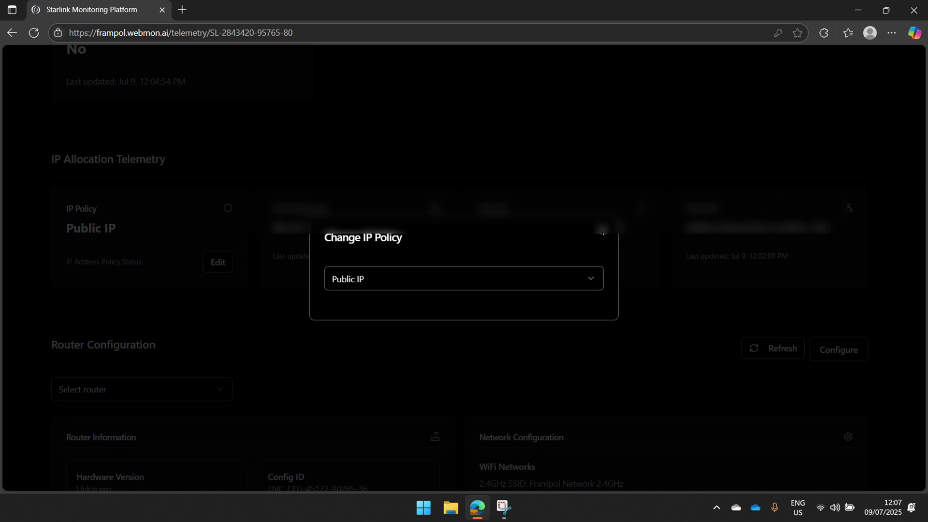
left_click(604, 233)
Step: Scroll to Router Configuration and select the first router in the Select router list
scroll(900, 191, "down", 1)
scroll(899, 186, "down", 1)
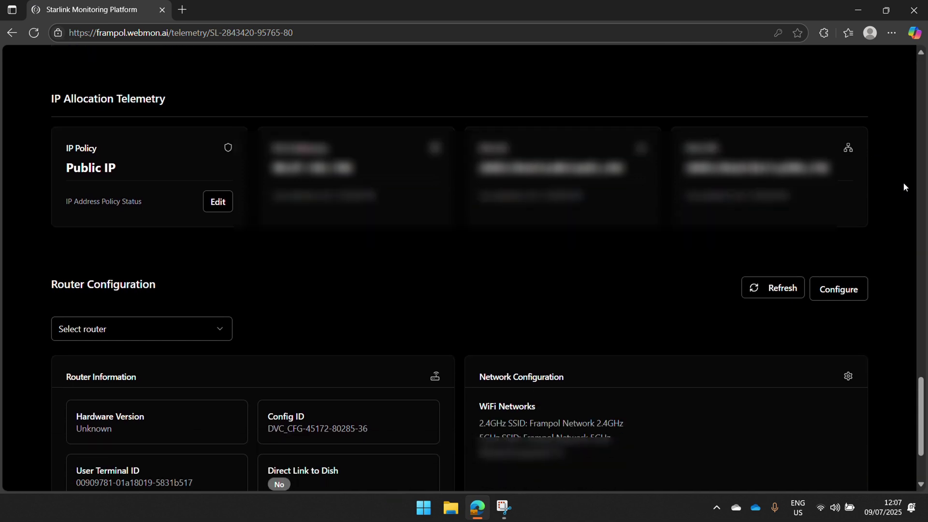
scroll(904, 185, "down", 2)
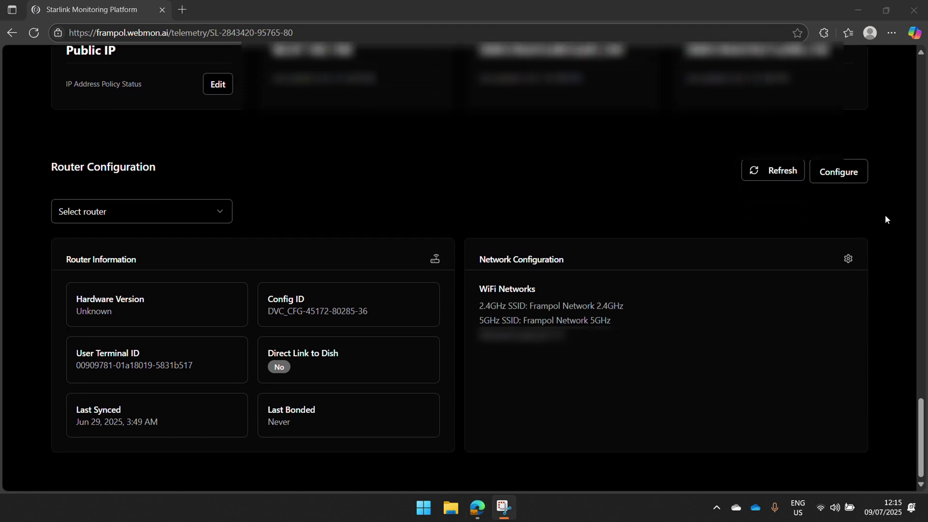
left_click(202, 212)
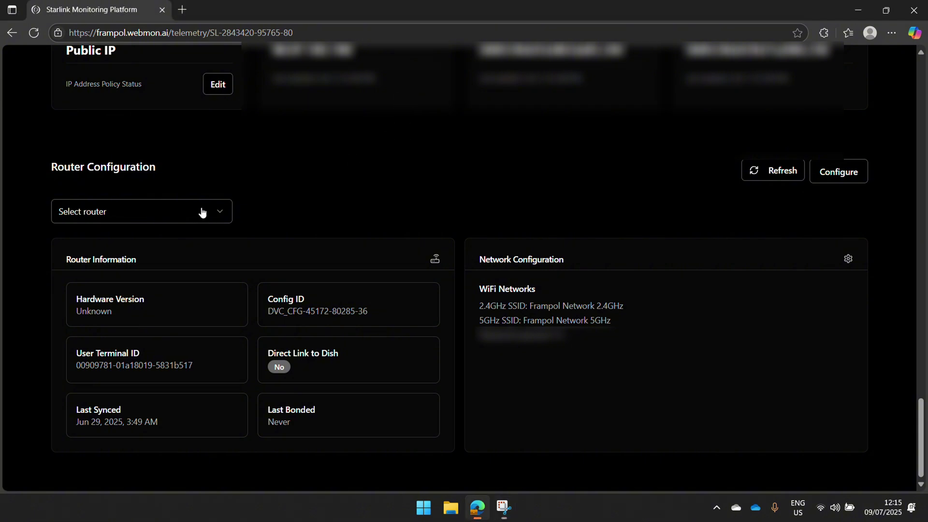
left_click(209, 211)
left_click(189, 242)
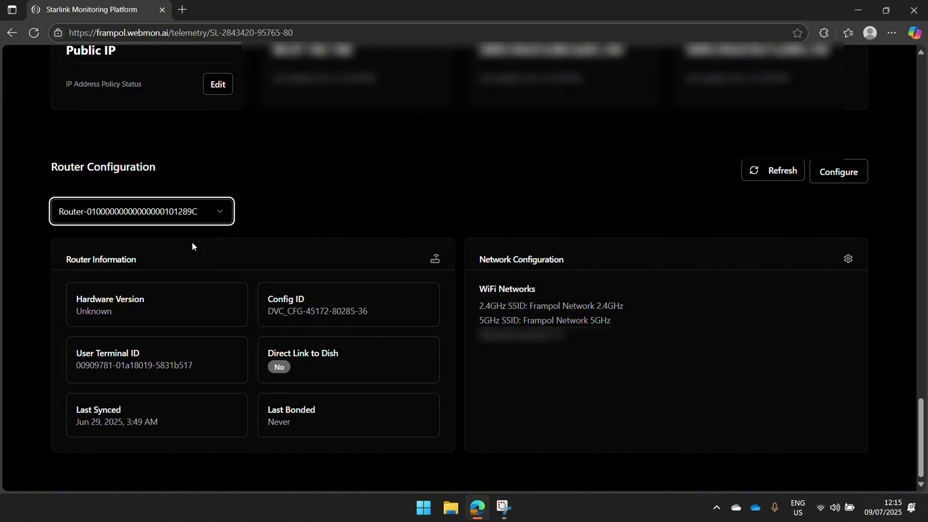
Step: Open the router's configuration and confirm Advanced Settings are off and DNS Filtering is No Filtering
left_click(848, 174)
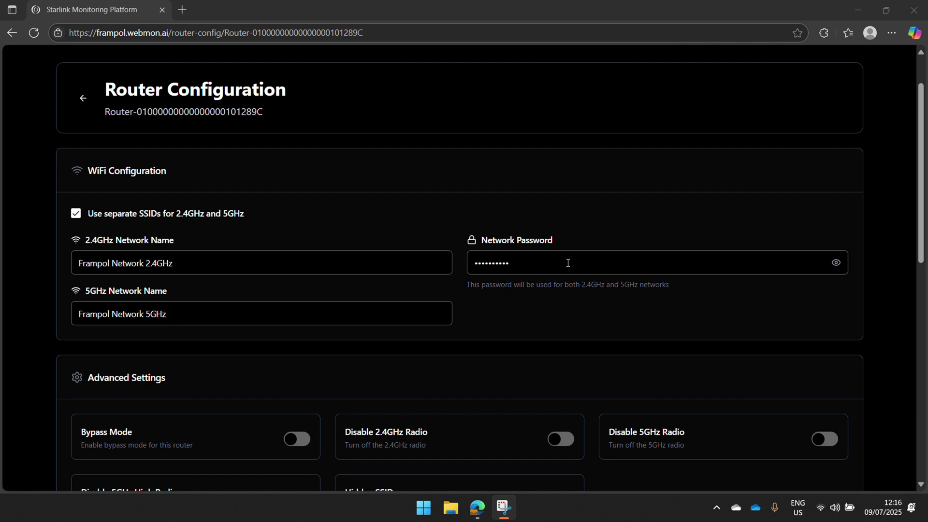
scroll(566, 263, "down", 1)
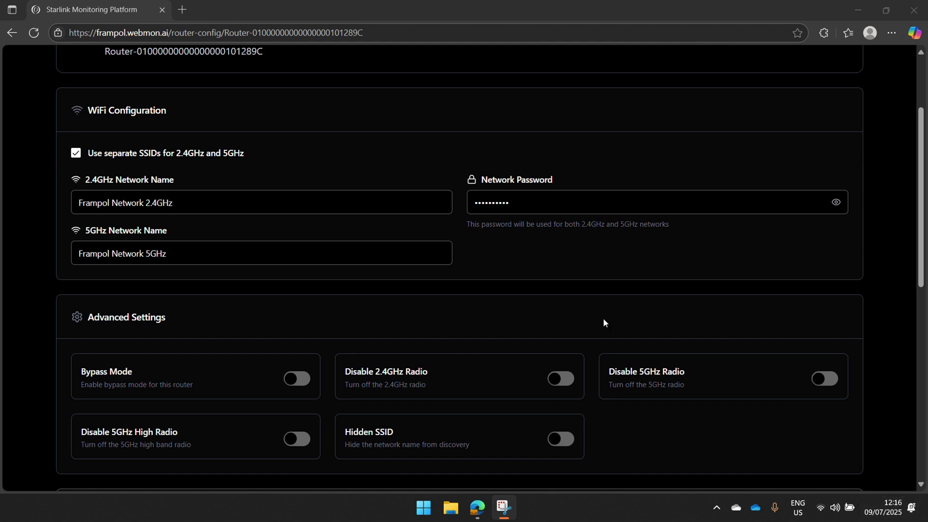
scroll(530, 265, "down", 3)
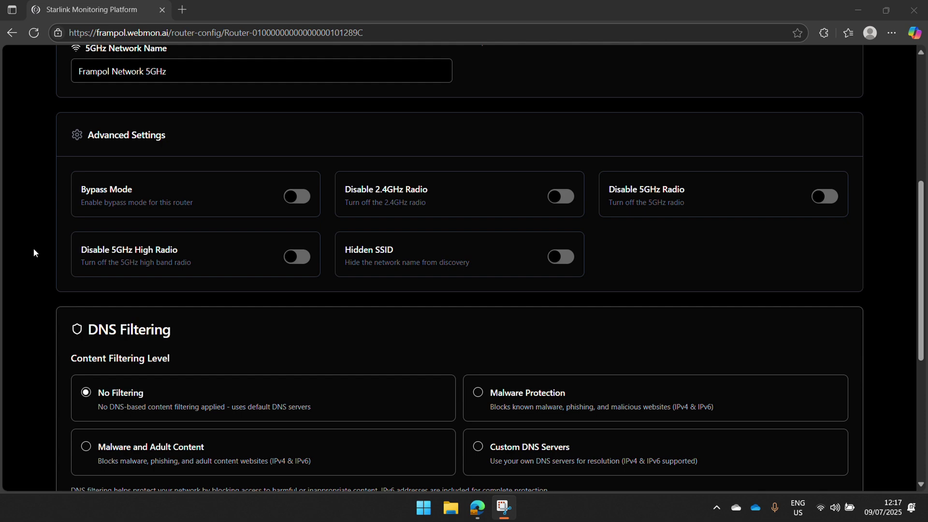
scroll(33, 248, "down", 4)
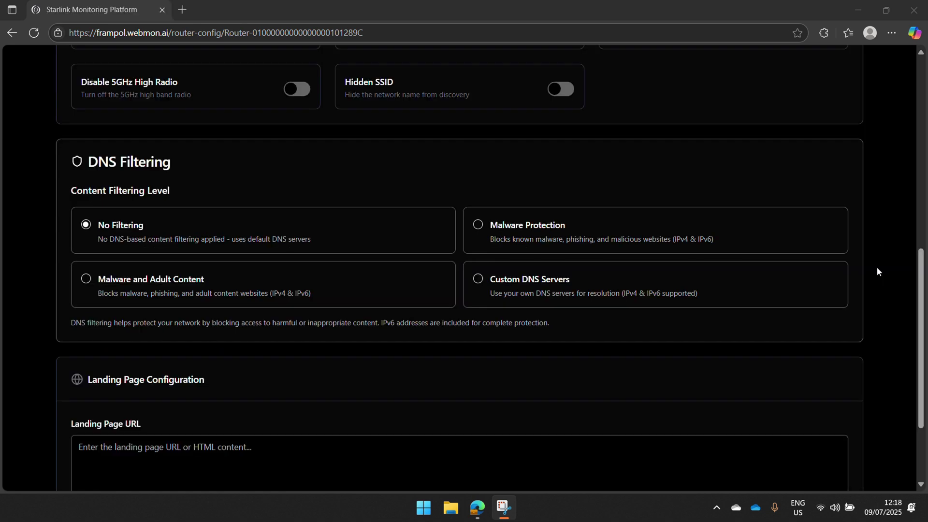
scroll(877, 267, "up", 1)
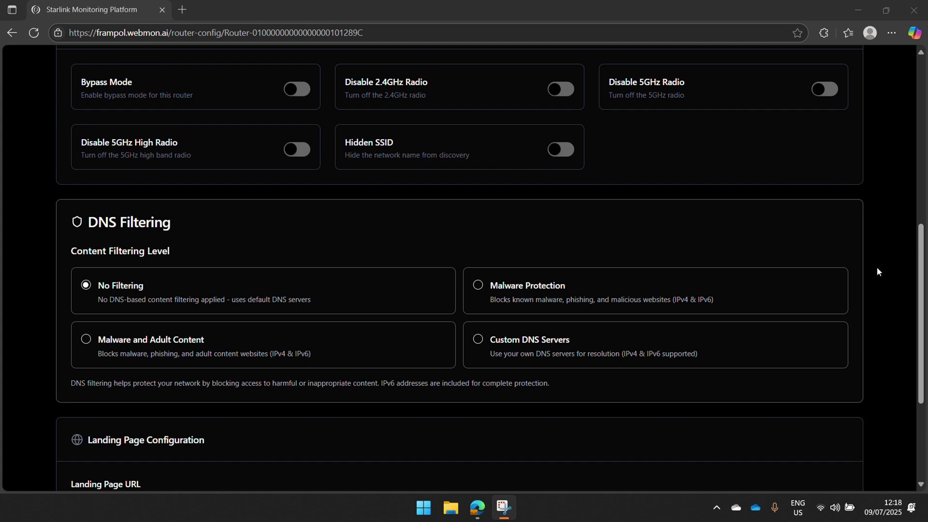
scroll(890, 198, "down", 1)
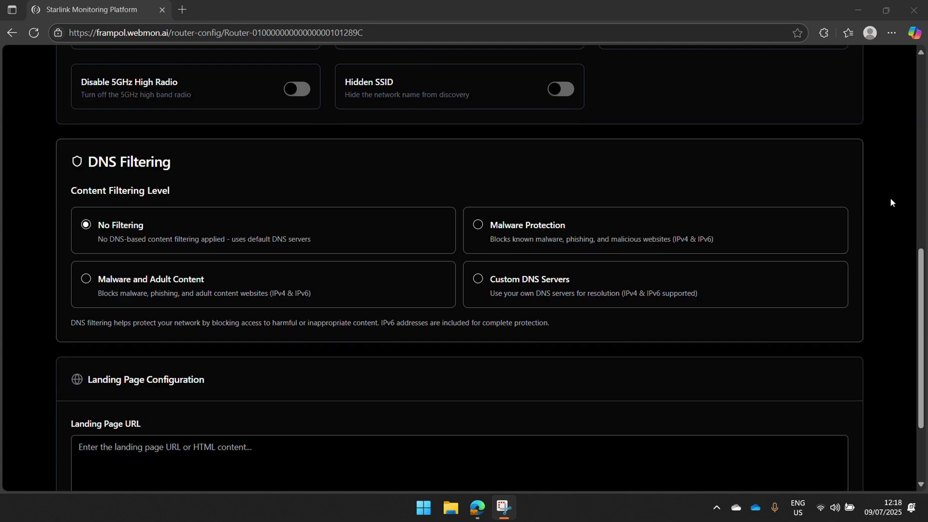